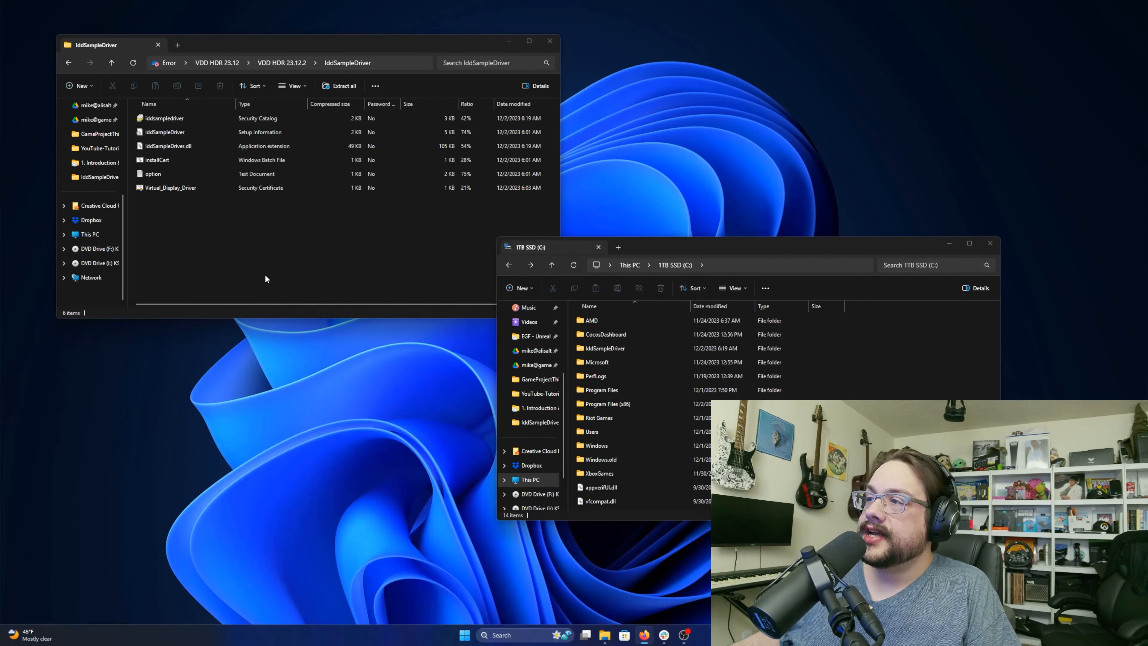
Switch to Firefox, download VDD.HDR.23.12.zip from the Virtual-Display-Driver releases on GitHub, and open the archive's VDD HDR 23.12.2 folder.
{"action": "left_click_drag", "start_coordinate": [666, 246], "coordinate": [643, 238]}
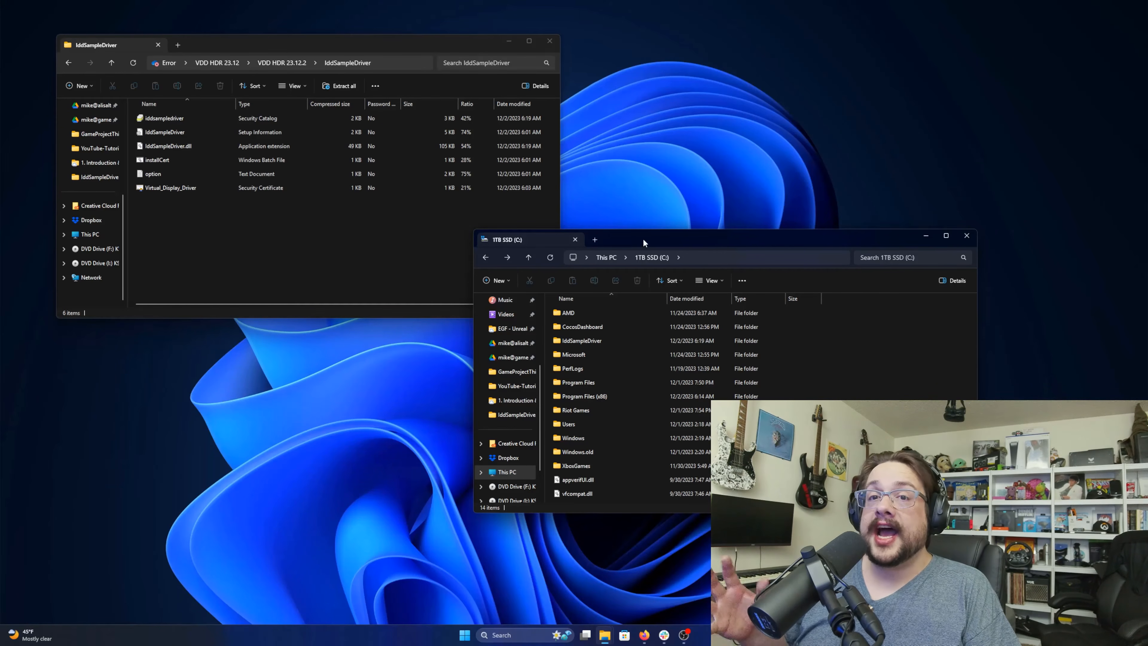
{"action": "left_click", "coordinate": [642, 636]}
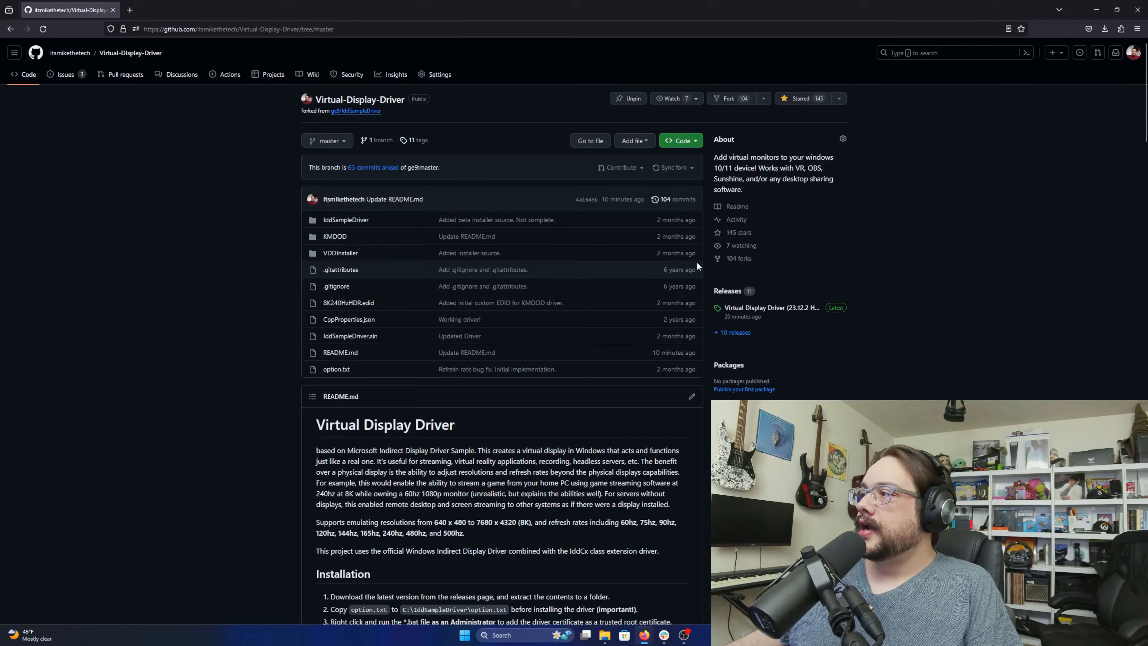
{"action": "left_click", "coordinate": [642, 636]}
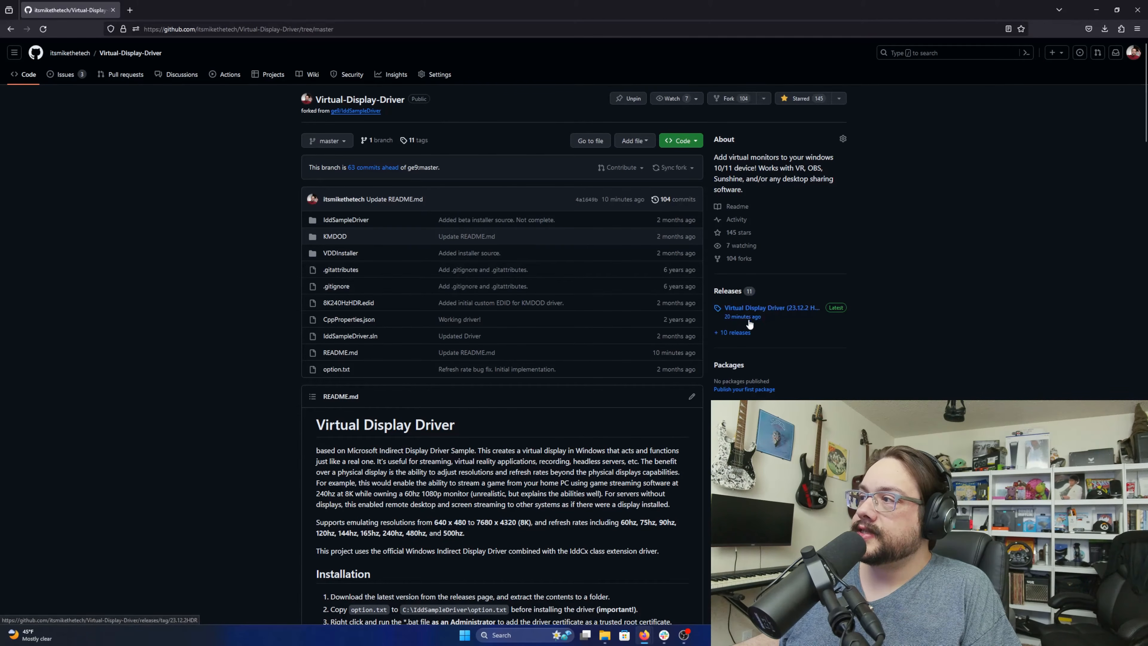
{"action": "left_click", "coordinate": [735, 333]}
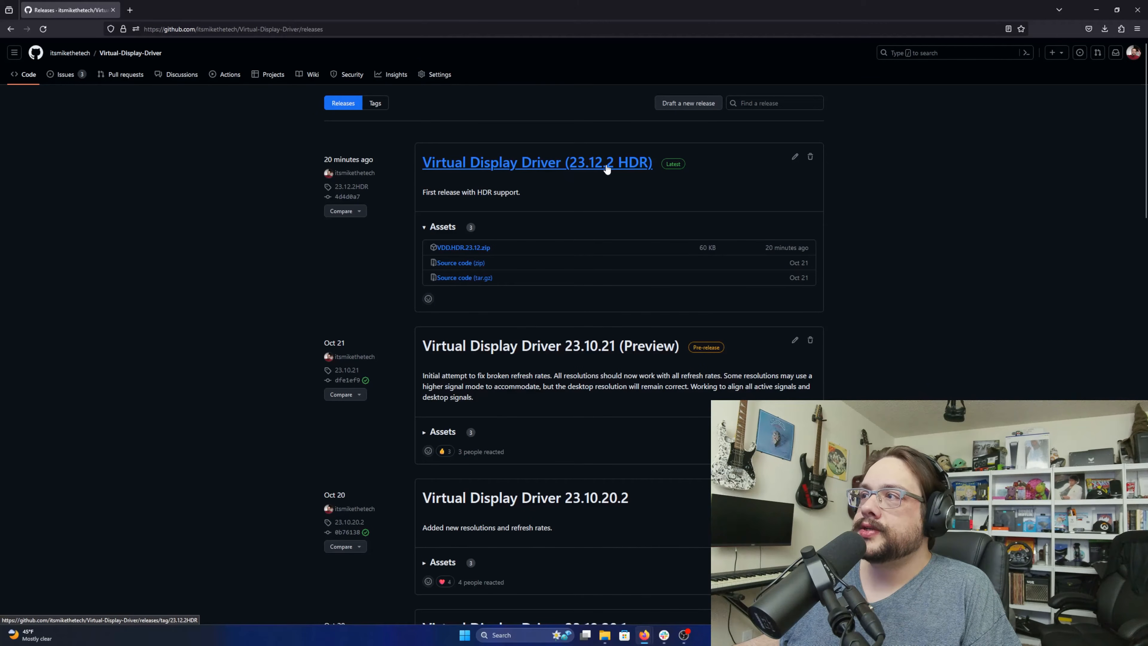
{"action": "left_click", "coordinate": [481, 249]}
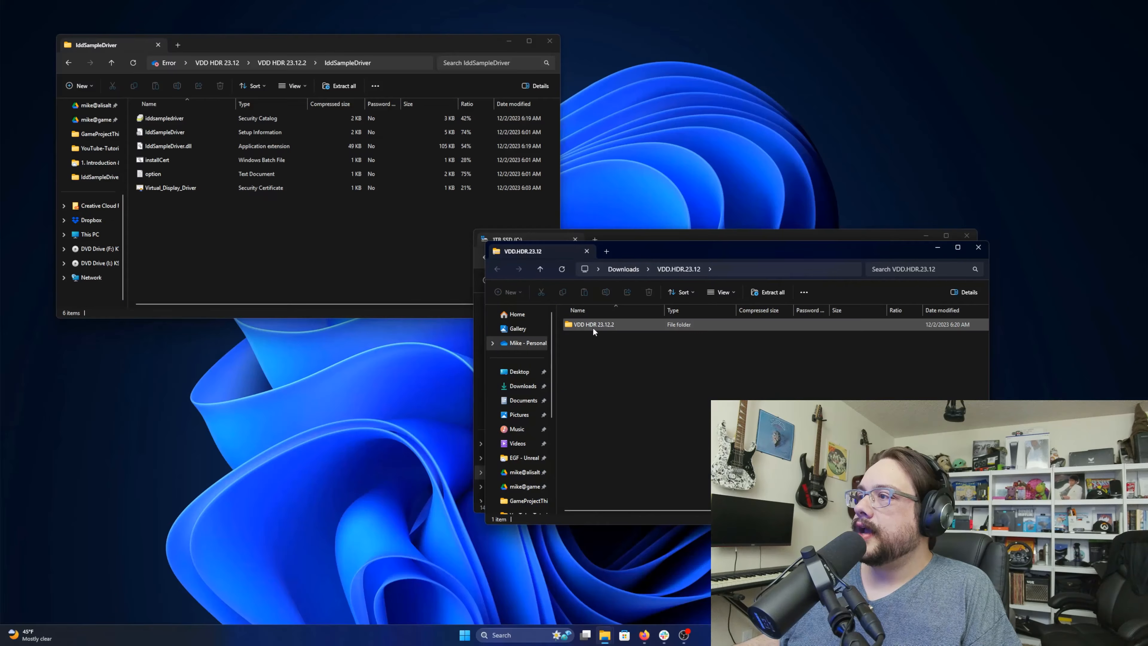
{"action": "double_click", "coordinate": [593, 326]}
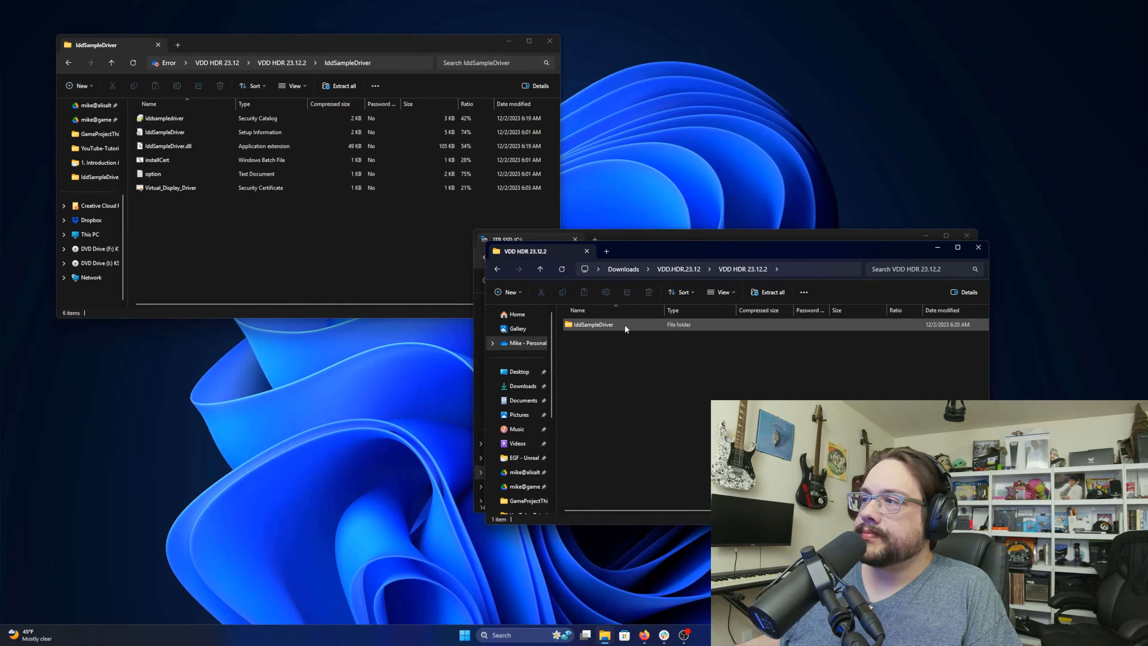
Arrange the archive and C: drive windows side by side, and delete the existing IddSampleDriver folder from the C: drive.
{"action": "left_click_drag", "start_coordinate": [635, 255], "coordinate": [814, 234]}
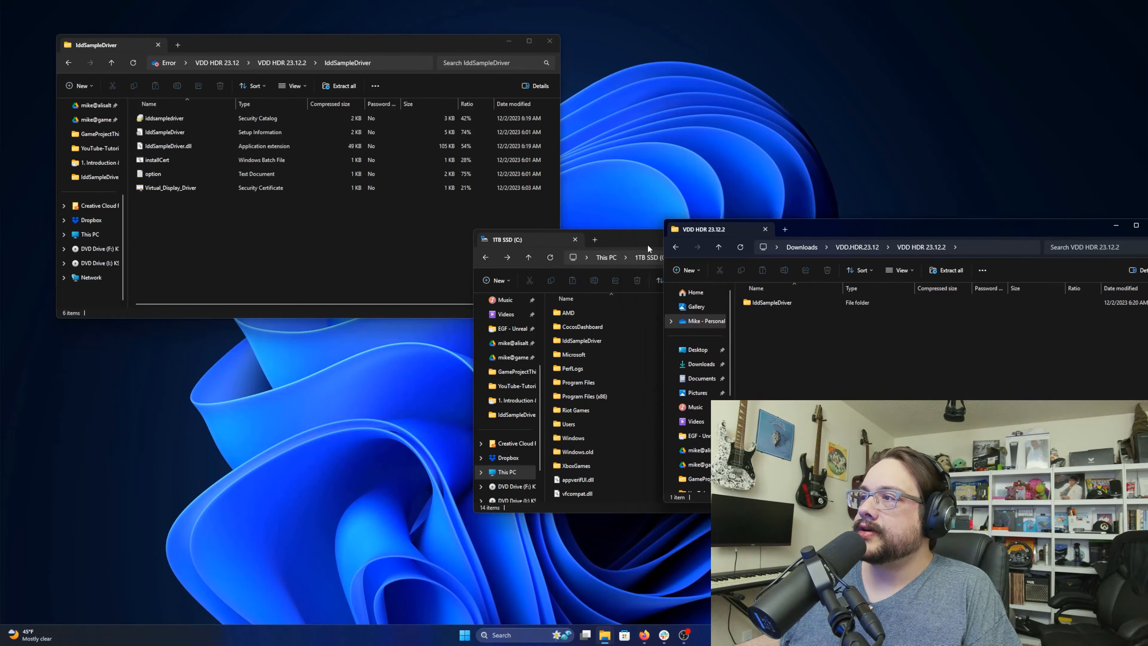
{"action": "left_click_drag", "start_coordinate": [648, 248], "coordinate": [436, 261]}
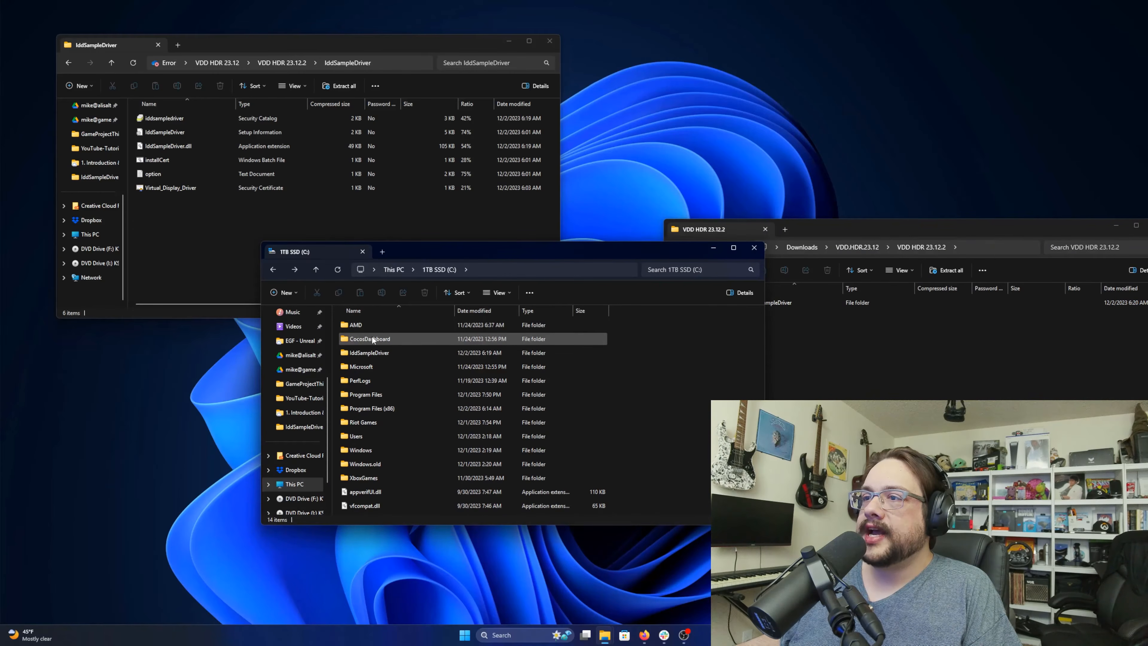
{"action": "left_click", "coordinate": [378, 355]}
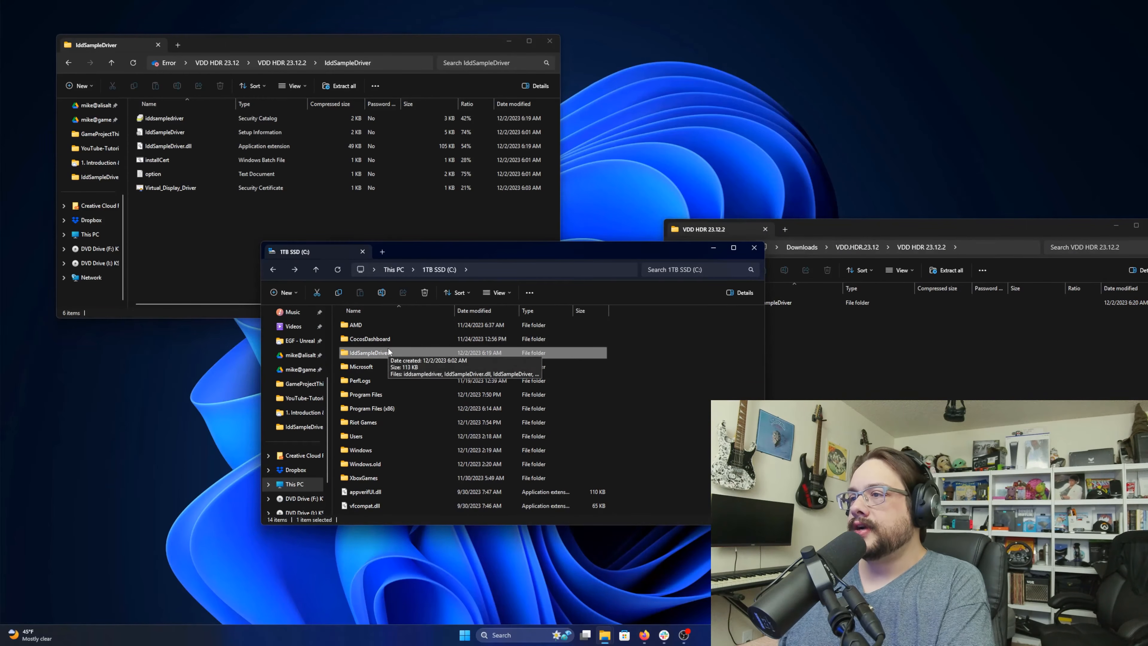
{"action": "key", "text": "Delete"}
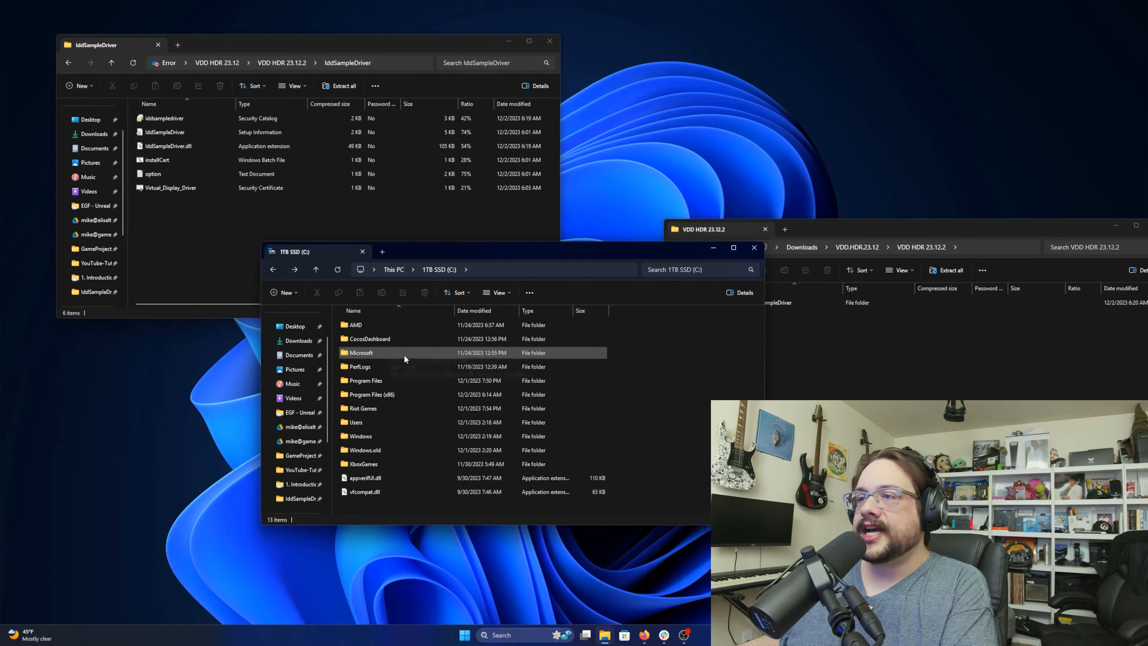
Copy the IddSampleDriver folder from the downloaded archive to the root of the C: drive and open the copy.
{"action": "left_click", "coordinate": [814, 345]}
{"action": "left_click_drag", "start_coordinate": [769, 303], "coordinate": [510, 506]}
{"action": "double_click", "coordinate": [390, 505]}
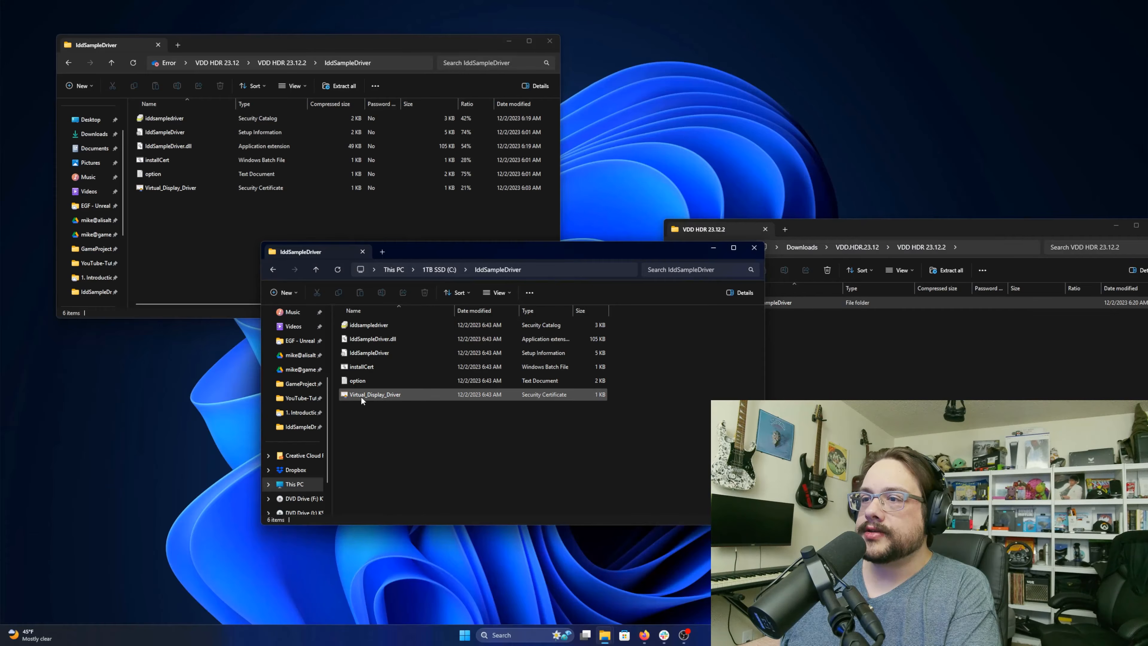
Run the installCert batch file in C:\IddSampleDriver as administrator to install the driver certificate.
{"action": "left_click", "coordinate": [375, 367]}
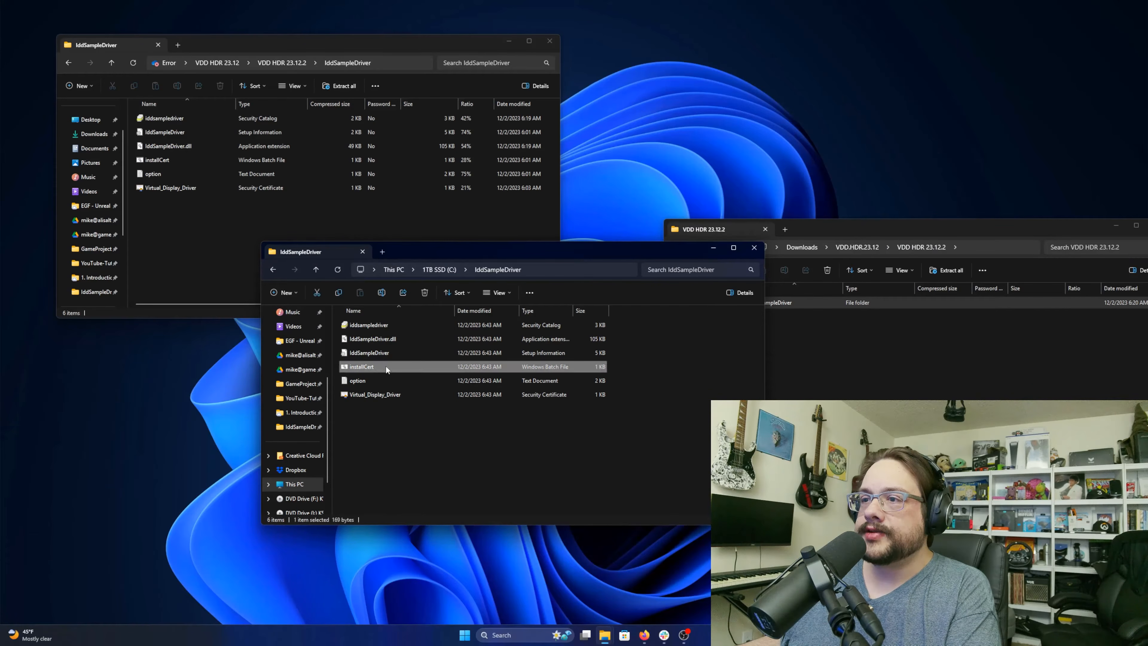
{"action": "right_click", "coordinate": [360, 369]}
{"action": "left_click", "coordinate": [352, 416]}
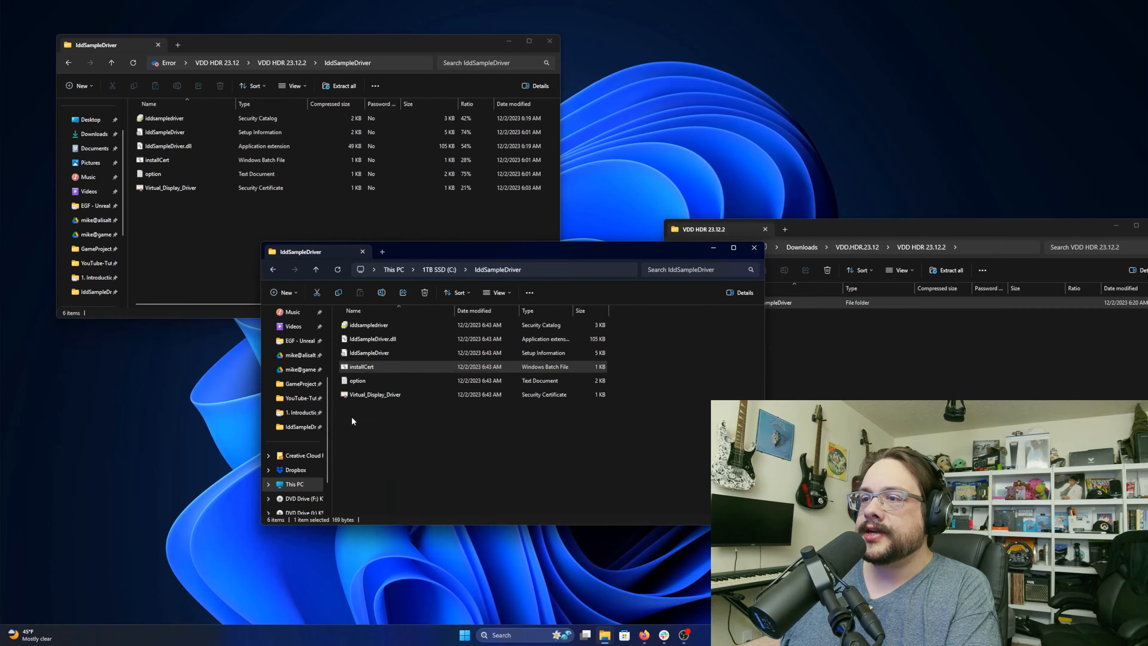
{"action": "left_click", "coordinate": [376, 395]}
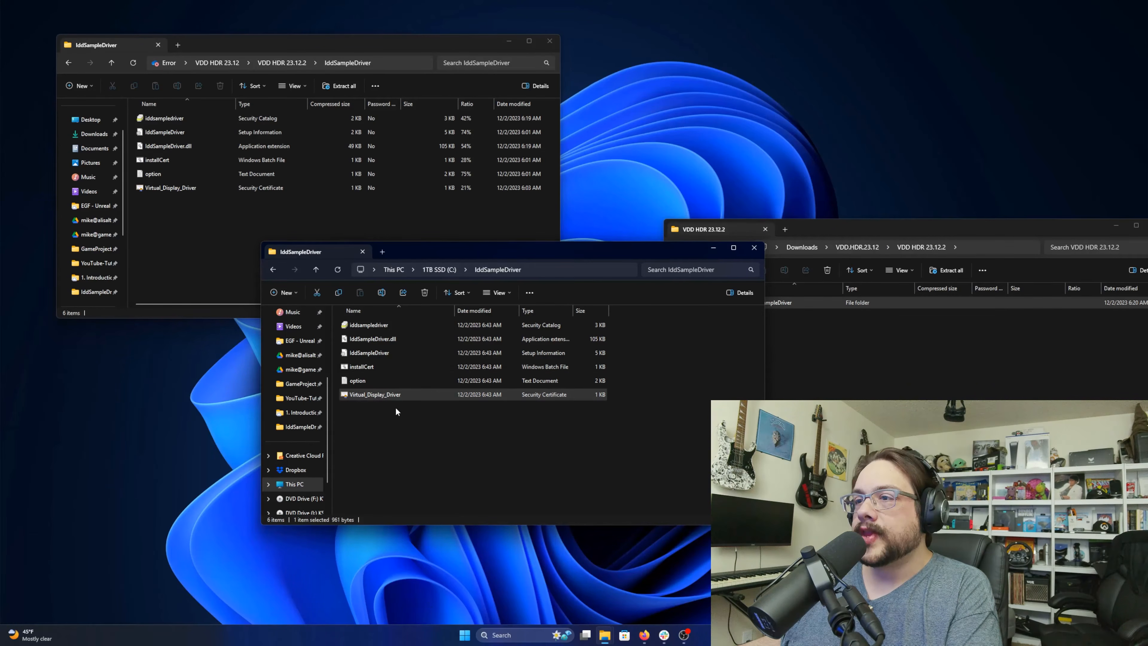
Open Device Manager, select Display adapters, and start the Add Hardware wizard for legacy hardware.
{"action": "right_click", "coordinate": [465, 634]}
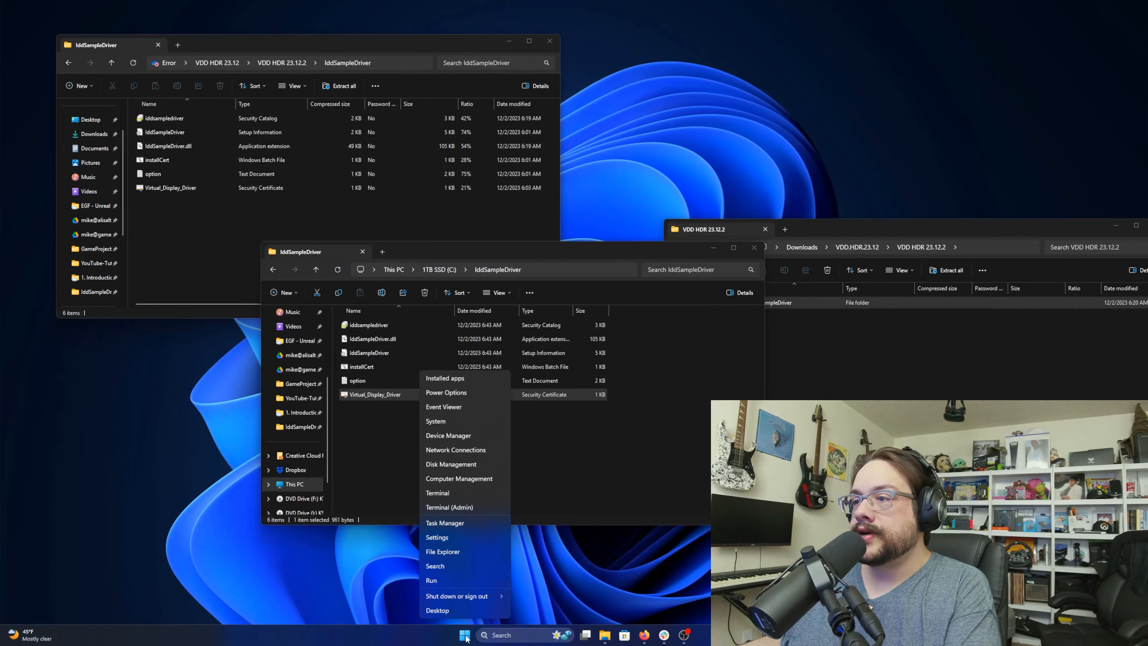
{"action": "left_click", "coordinate": [460, 434]}
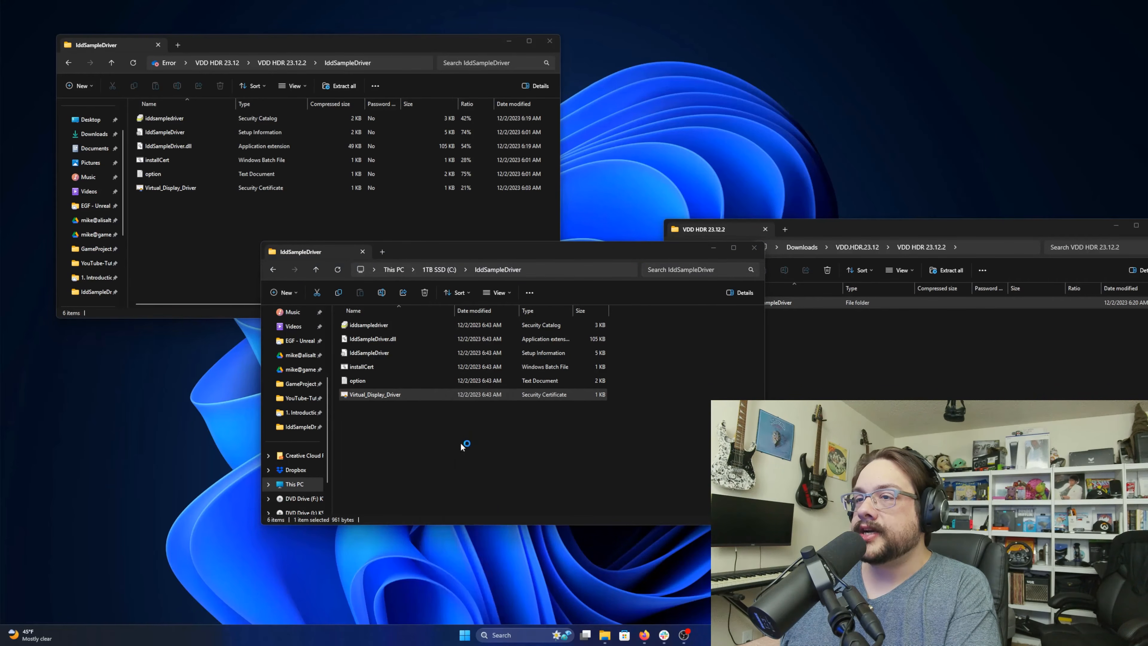
{"action": "left_click", "coordinate": [84, 109]}
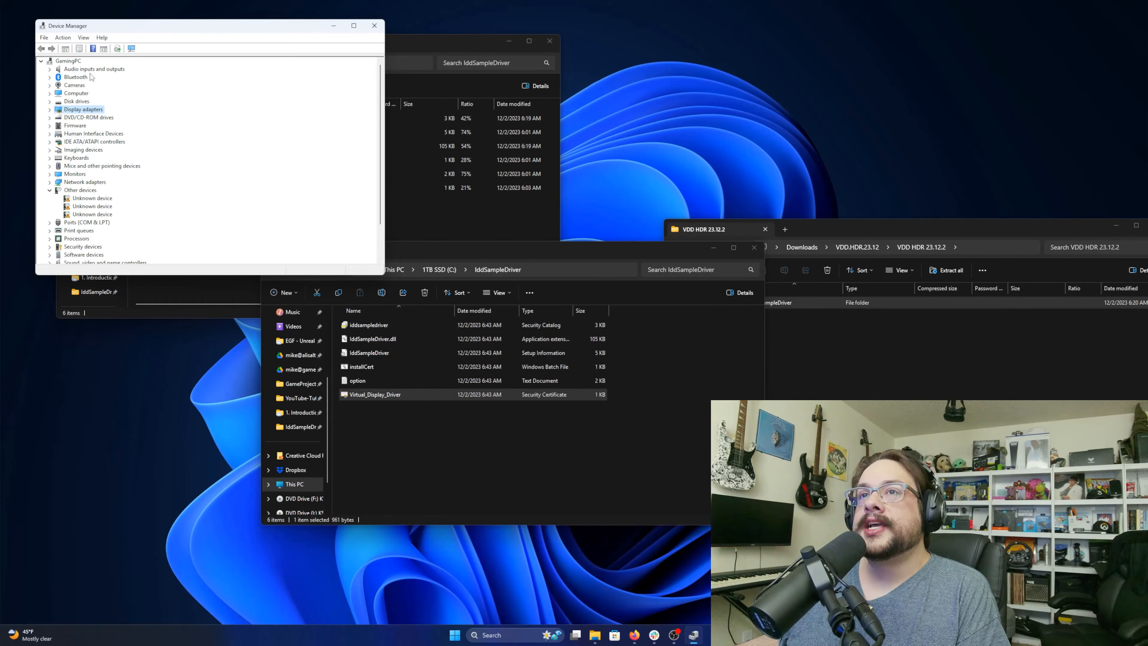
{"action": "left_click", "coordinate": [68, 38]}
{"action": "mouse_move", "coordinate": [84, 38]}
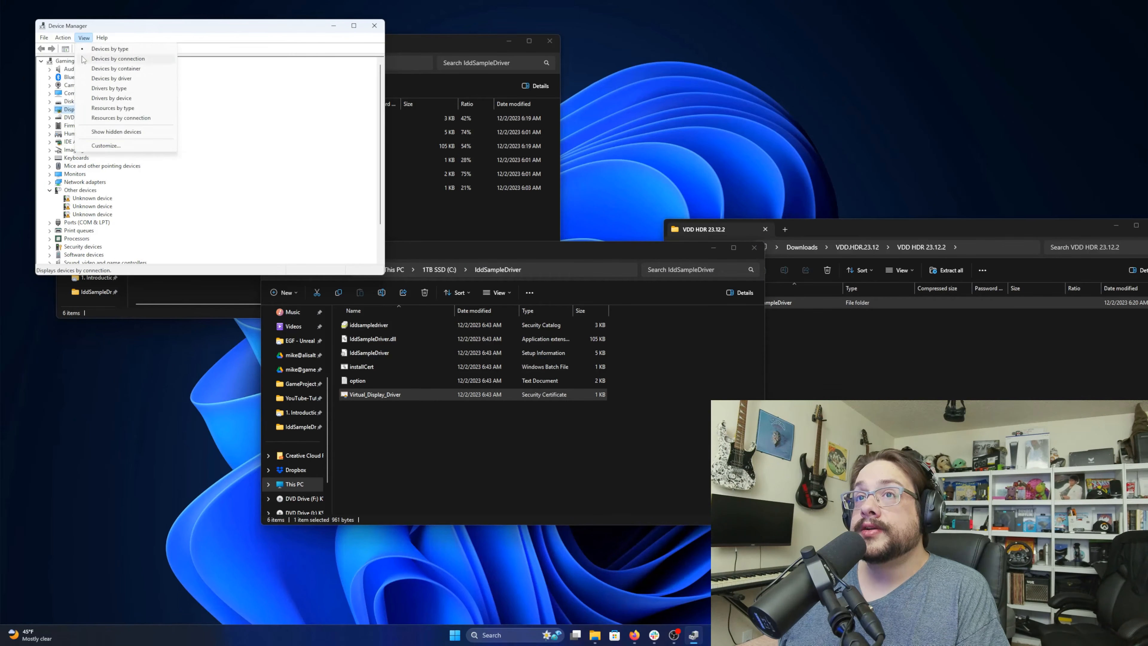
{"action": "left_click", "coordinate": [75, 73]}
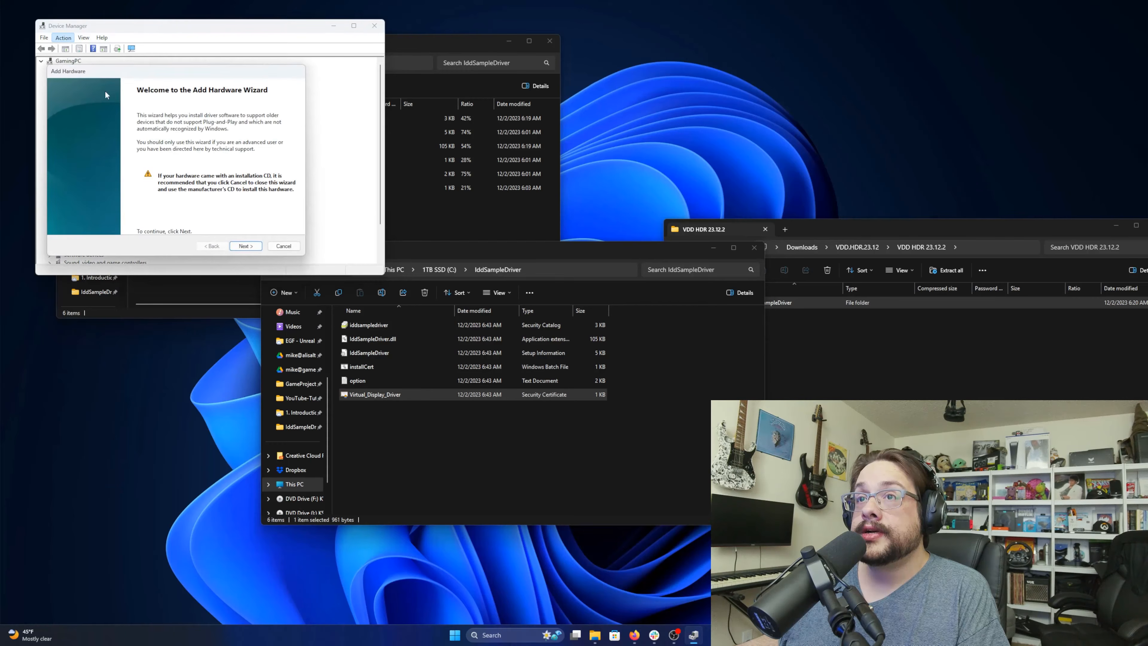
Choose to install hardware manually selected from a list, with Display adapters as the hardware type.
{"action": "left_click", "coordinate": [246, 245]}
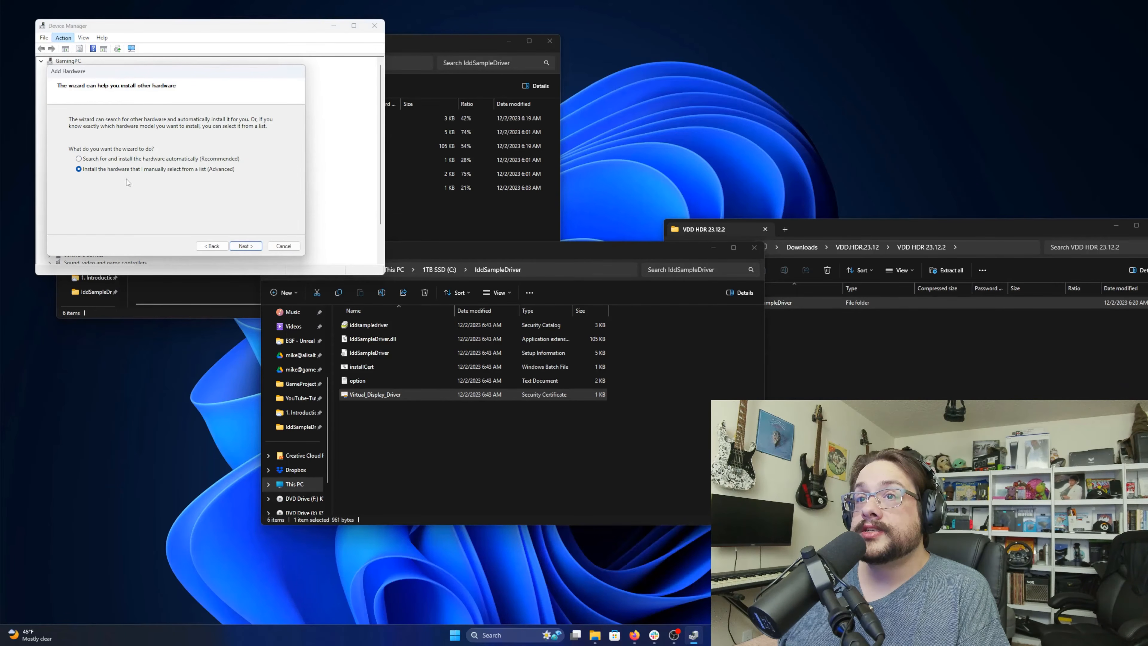
{"action": "left_click", "coordinate": [246, 246]}
{"action": "left_click", "coordinate": [97, 185]}
{"action": "left_click", "coordinate": [245, 246]}
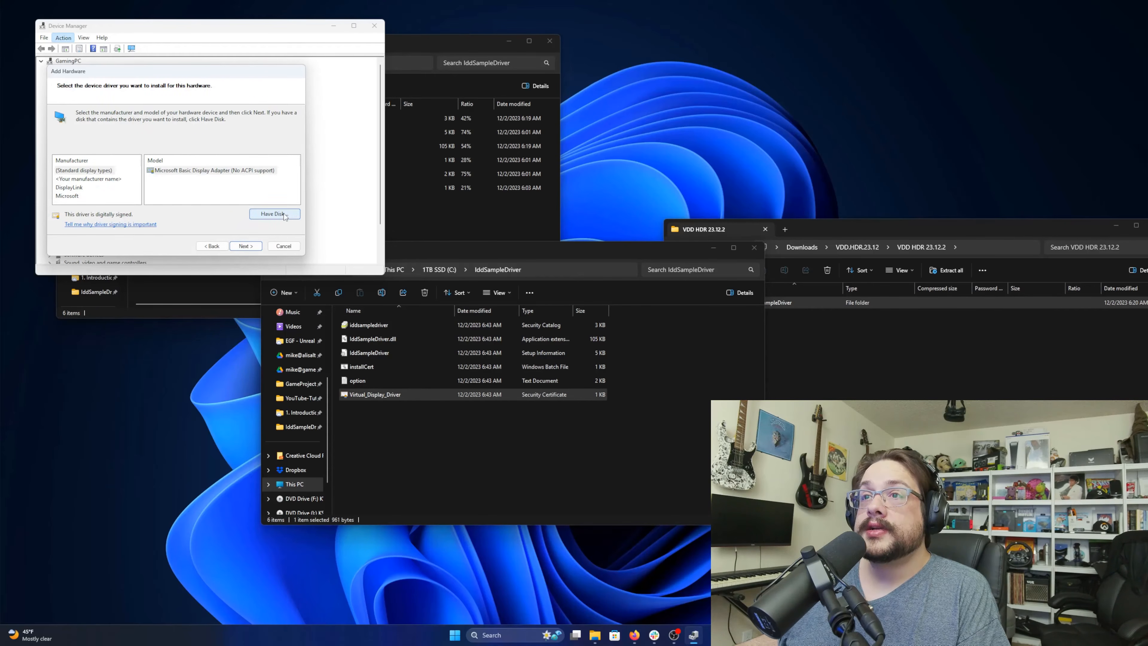
Load the driver from disk using IddSampleDriver.inf in the C:\IddSampleDriver folder.
{"action": "left_click", "coordinate": [284, 213]}
{"action": "left_click", "coordinate": [248, 205]}
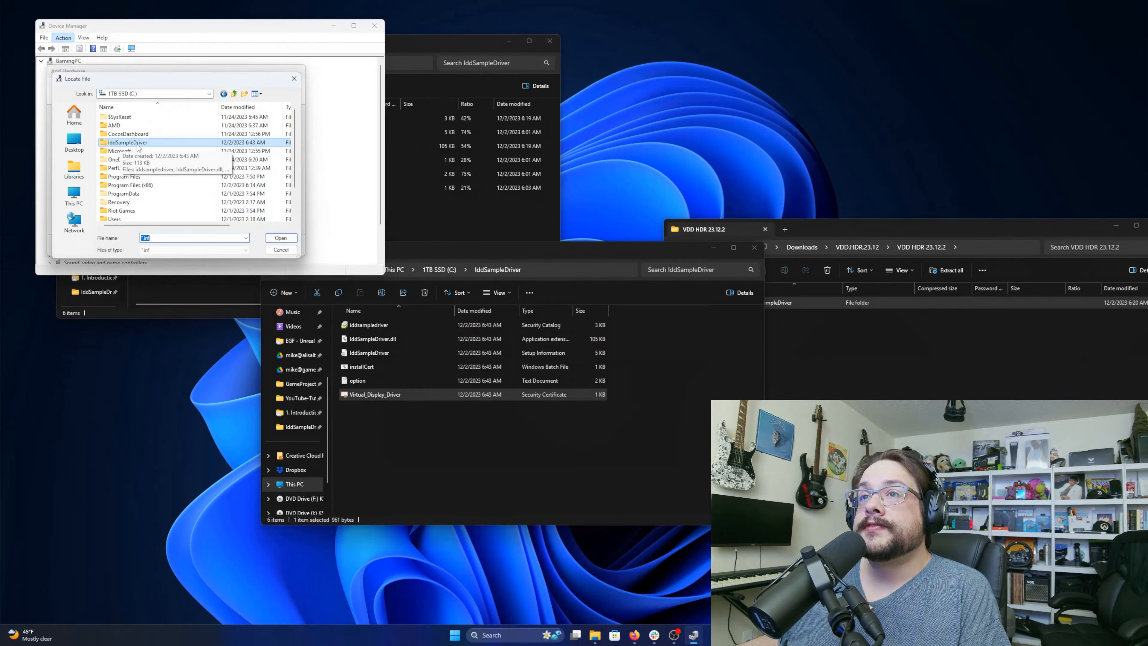
{"action": "double_click", "coordinate": [126, 144]}
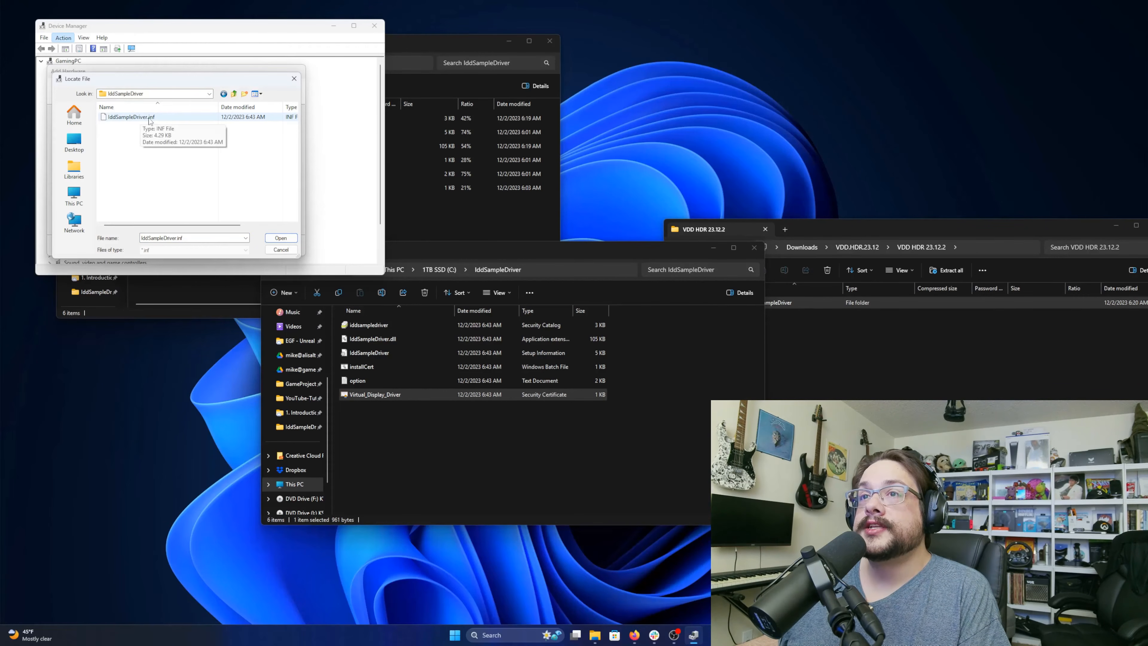
{"action": "left_click", "coordinate": [285, 238]}
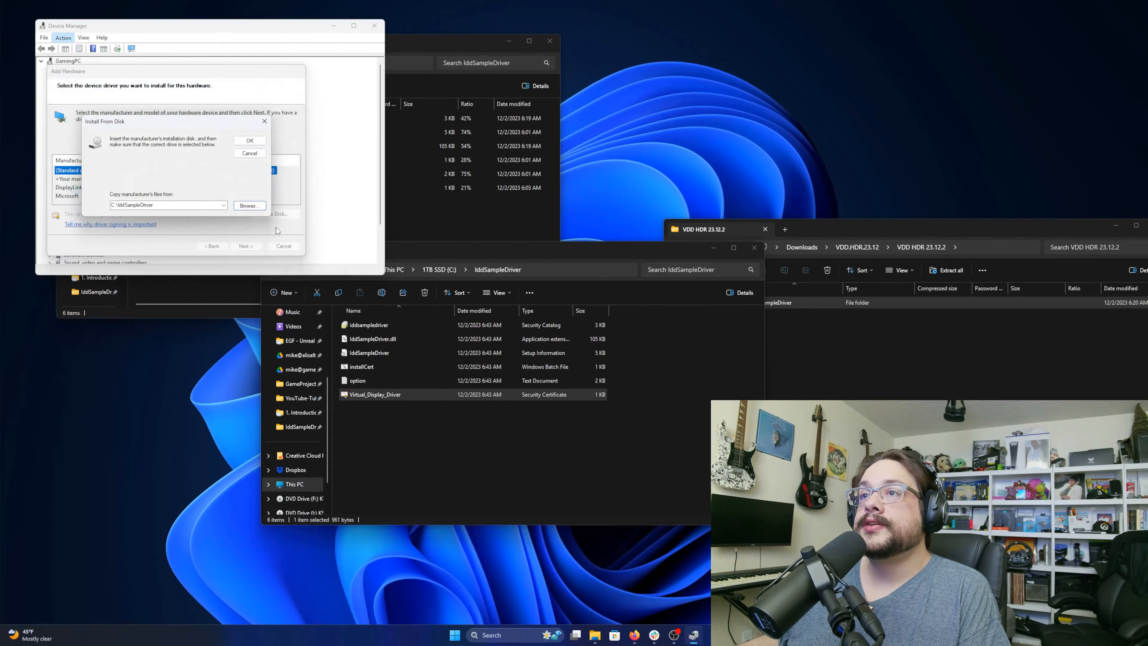
{"action": "left_click", "coordinate": [250, 141]}
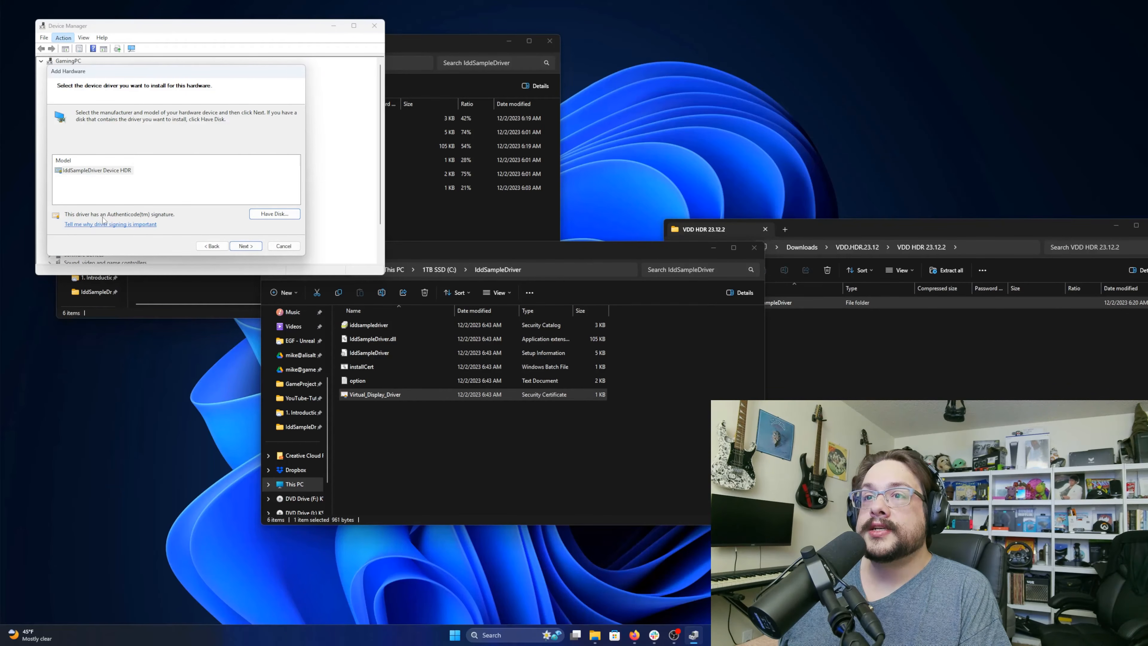
Install the IddSampleDriver Device HDR model, finish the wizard, and expand Display adapters in the device tree.
{"action": "left_click", "coordinate": [245, 246]}
{"action": "left_click", "coordinate": [245, 246]}
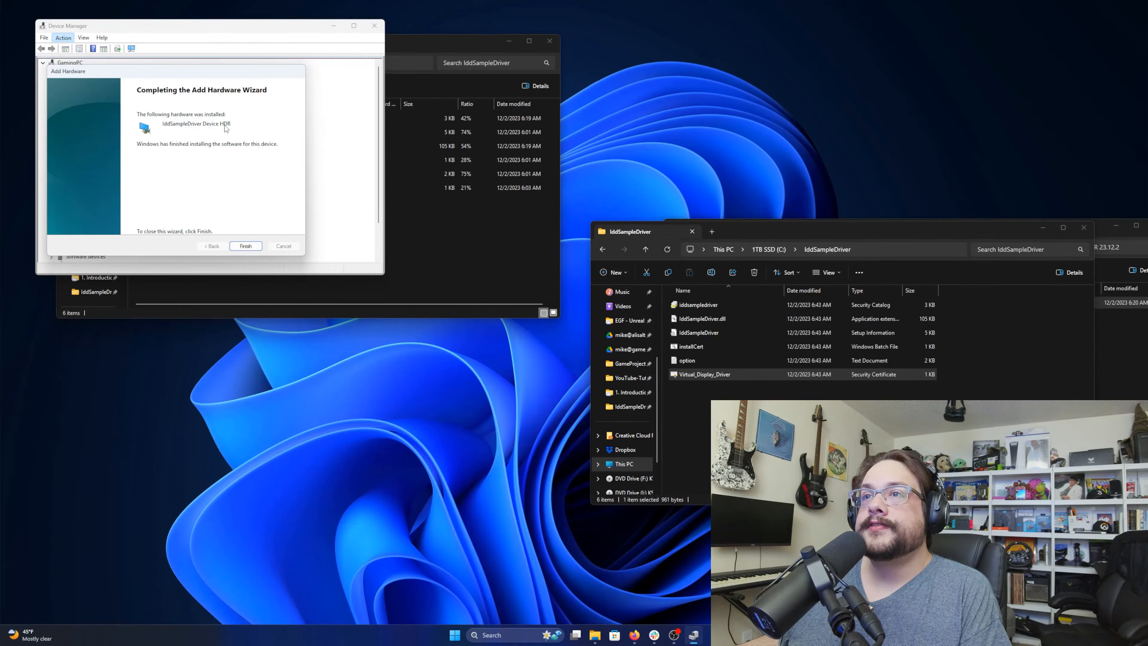
{"action": "left_click", "coordinate": [245, 246]}
{"action": "double_click", "coordinate": [67, 113]}
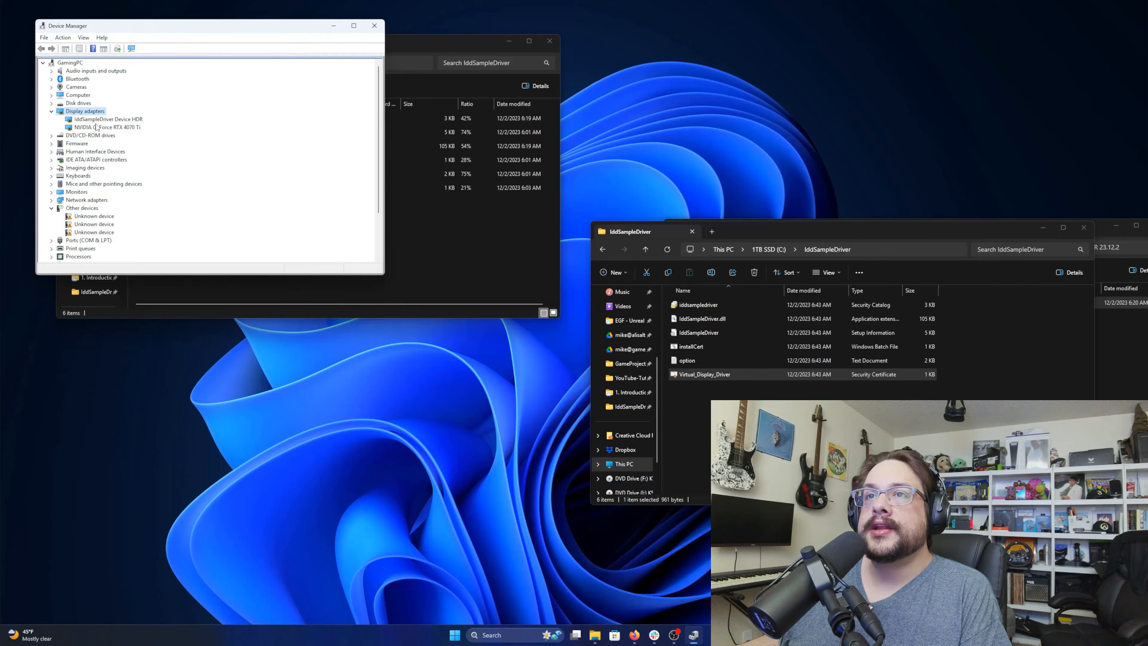
Open the Windows display settings and turn on Use HDR for virtual display 4.
{"action": "right_click", "coordinate": [365, 347]}
{"action": "left_click", "coordinate": [414, 420]}
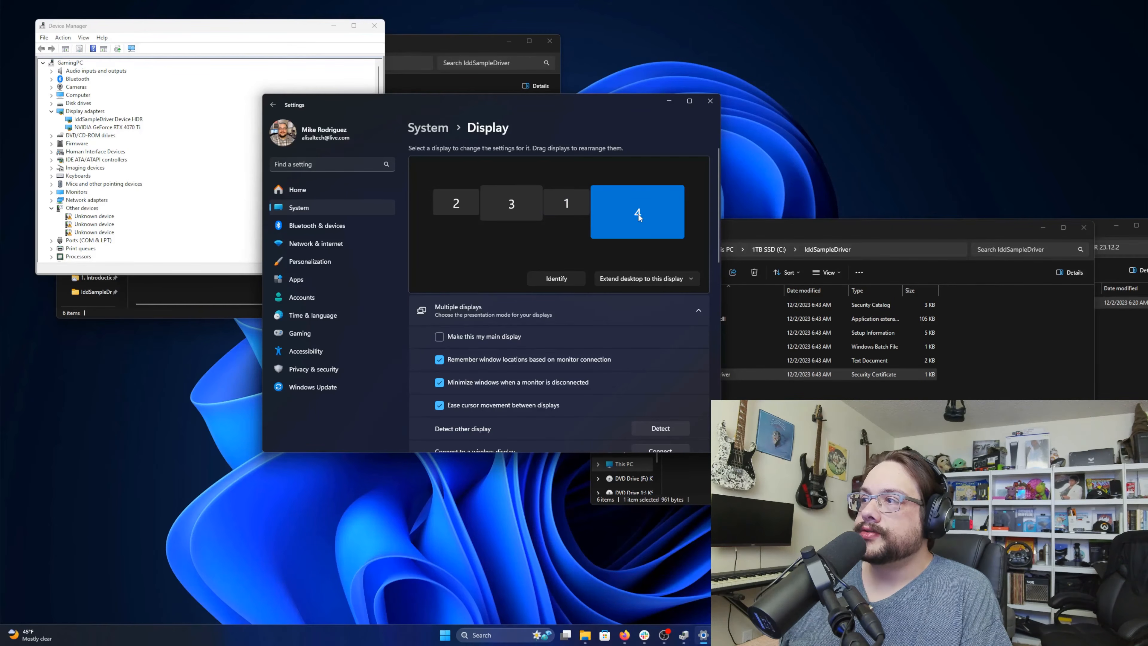
{"action": "scroll", "coordinate": [579, 324], "scroll_direction": "down", "scroll_amount": 5}
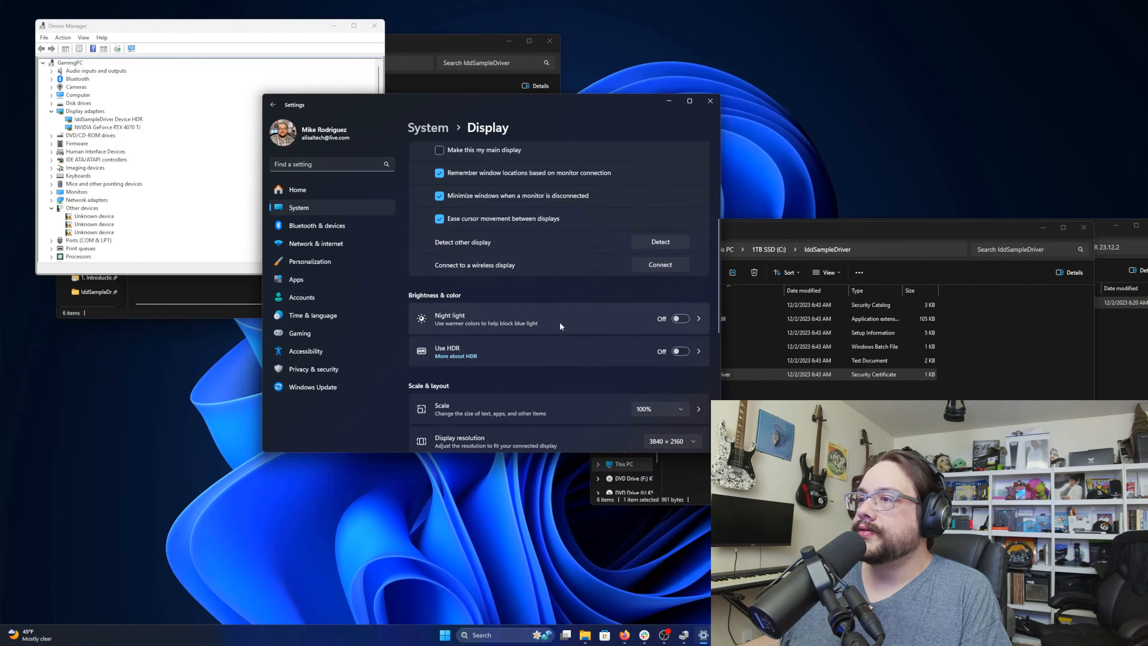
{"action": "left_click", "coordinate": [679, 352]}
Review the display resolutions offered for display 4 without changing the current one.
{"action": "scroll", "coordinate": [585, 350], "scroll_direction": "down", "scroll_amount": 1}
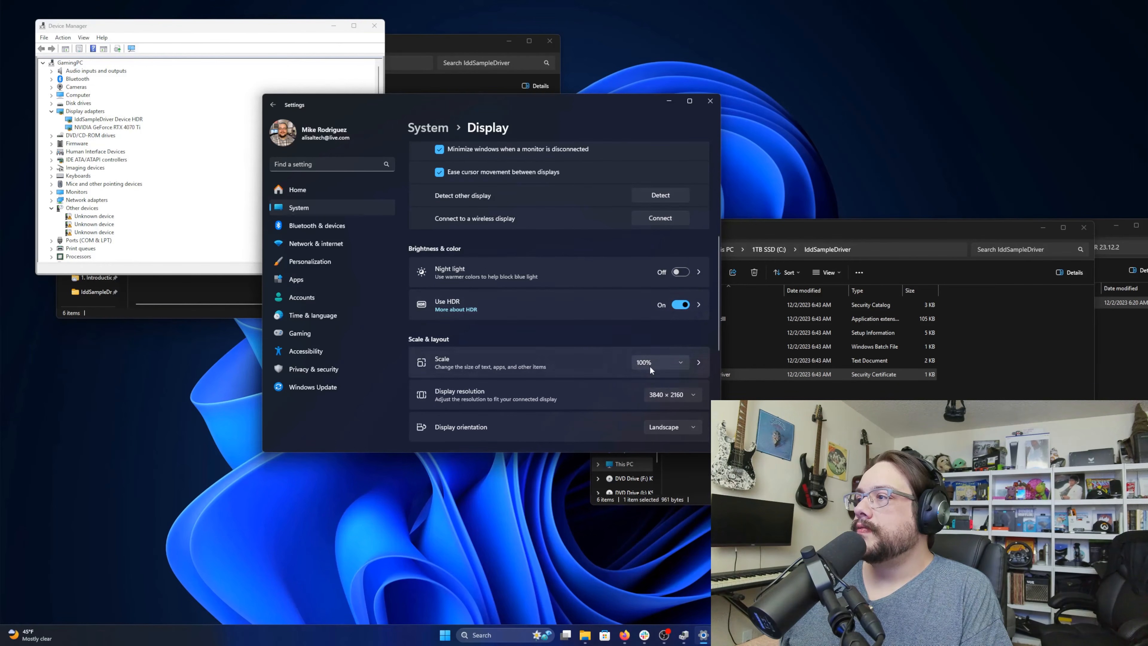
{"action": "left_click", "coordinate": [680, 395]}
{"action": "scroll", "coordinate": [683, 359], "scroll_direction": "down", "scroll_amount": 3}
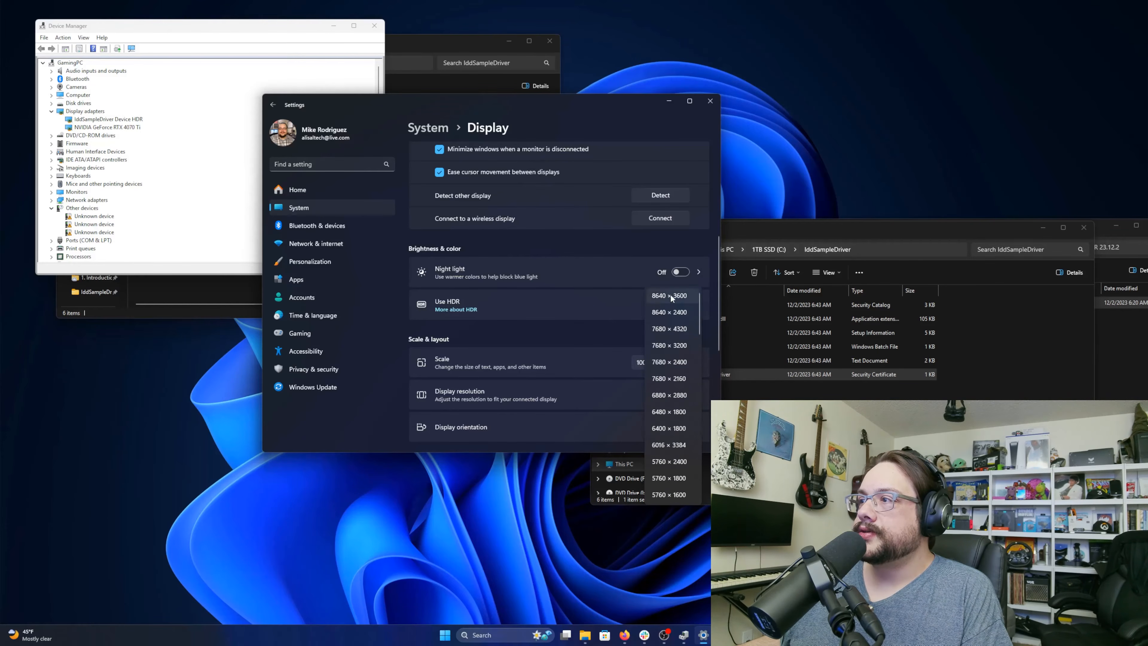
{"action": "left_click", "coordinate": [672, 306]}
{"action": "scroll", "coordinate": [651, 339], "scroll_direction": "down", "scroll_amount": 3}
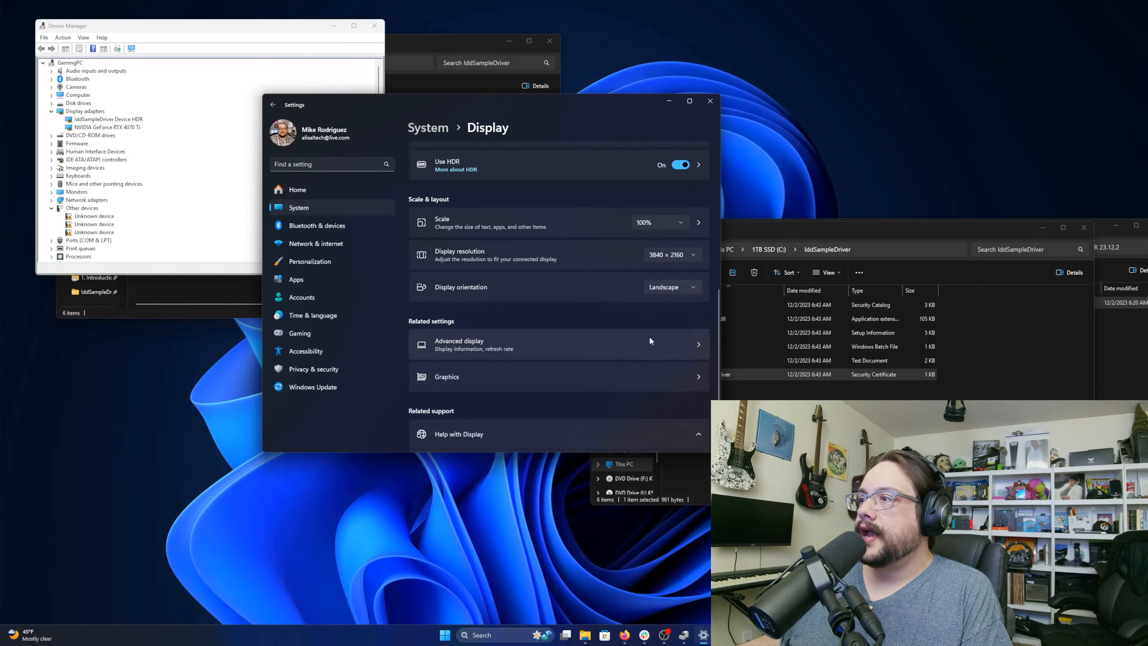
Open the advanced display settings for display 4 and review its available refresh rates.
{"action": "left_click", "coordinate": [499, 342]}
{"action": "left_click", "coordinate": [666, 360]}
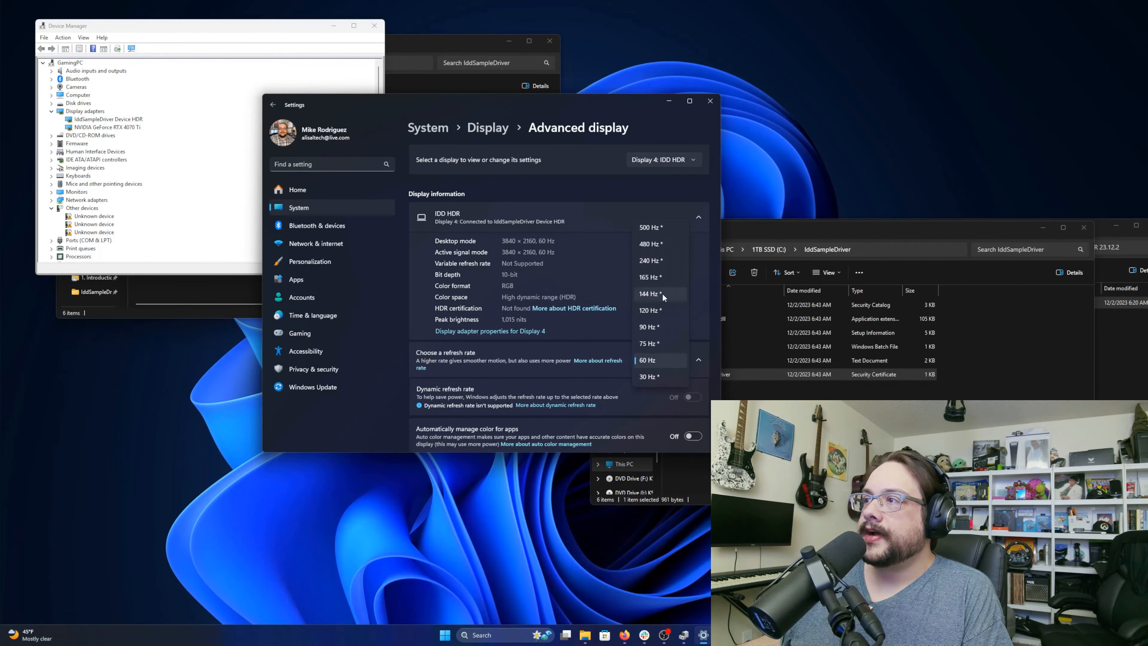
{"action": "left_click", "coordinate": [479, 318]}
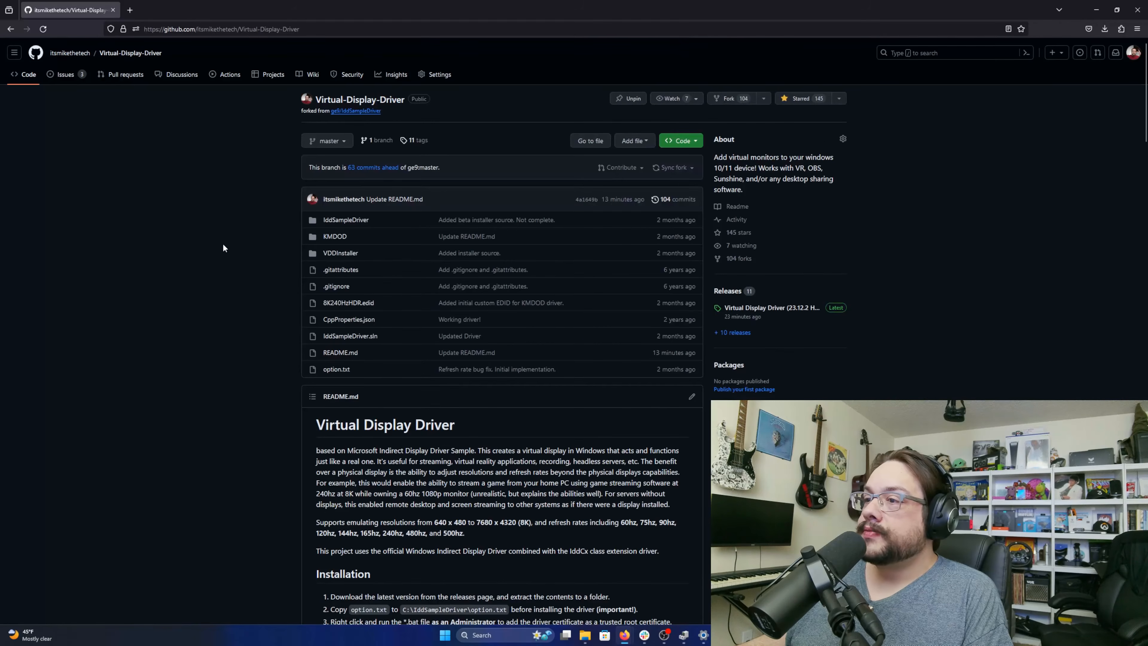
Look through the Virtual-Display-Driver README on GitHub down to the Acknowledgements and Star History sections.
{"action": "scroll", "coordinate": [225, 259], "scroll_direction": "down", "scroll_amount": 15}
{"action": "scroll", "coordinate": [226, 265], "scroll_direction": "down", "scroll_amount": 15}
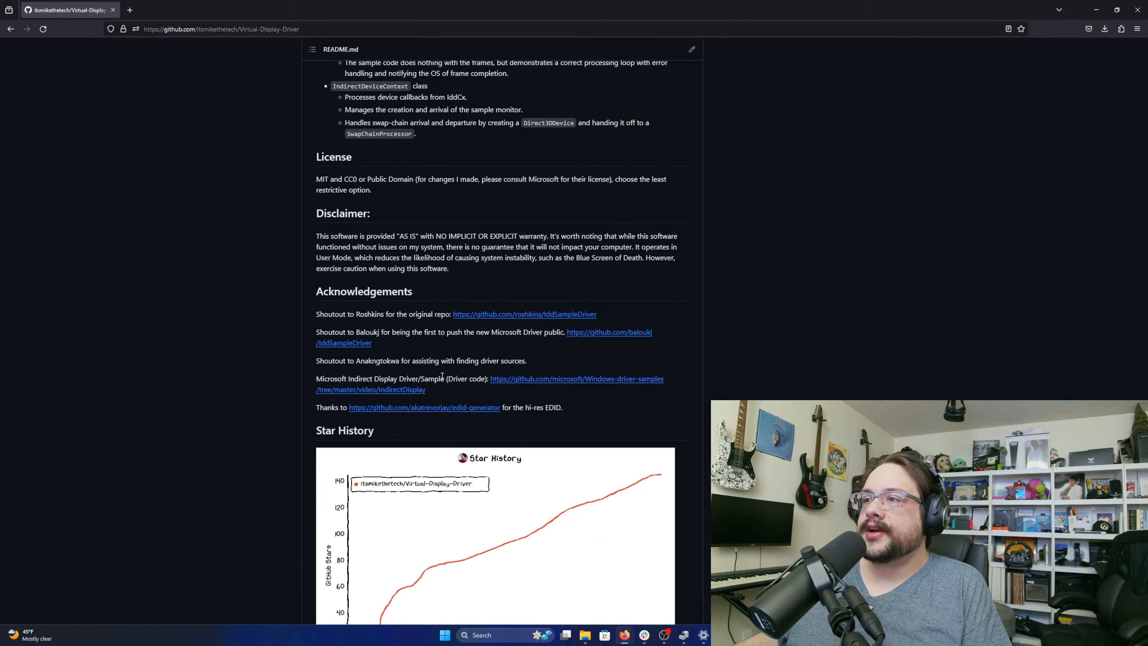
Enlarge the README to 140%, view the original IddSampleDriver repository linked under Acknowledgements in a new tab, and return to the README.
{"action": "scroll", "coordinate": [441, 375], "scroll_direction": "up", "scroll_amount": 4}
{"action": "scroll", "coordinate": [442, 377], "scroll_direction": "up", "scroll_amount": 3}
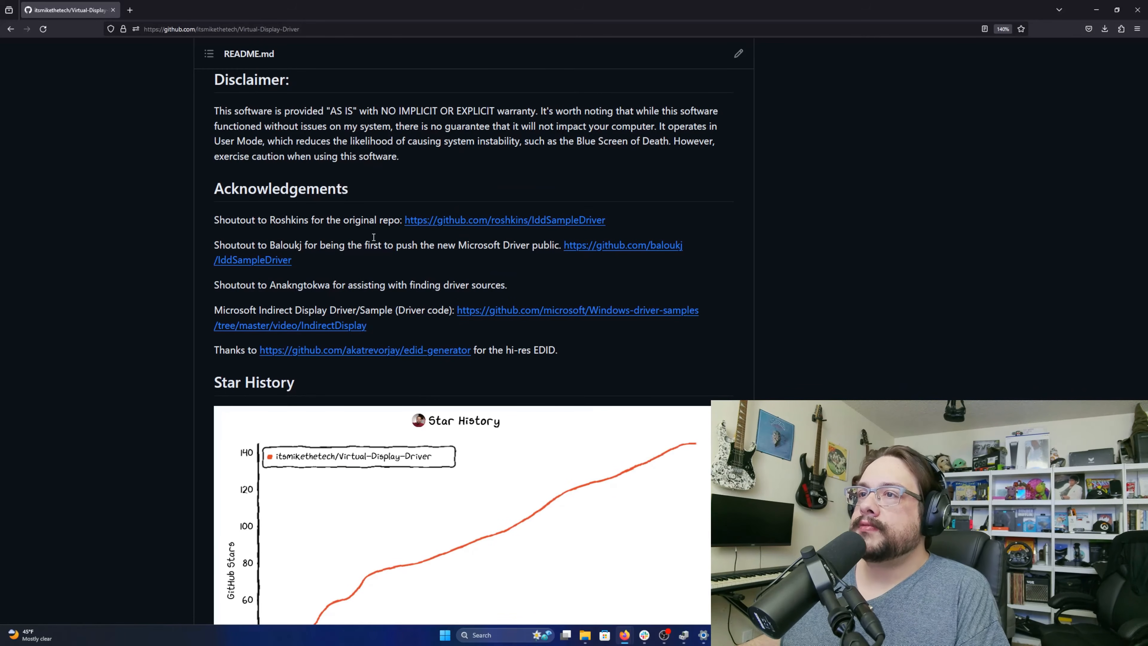
{"action": "left_click", "coordinate": [433, 220]}
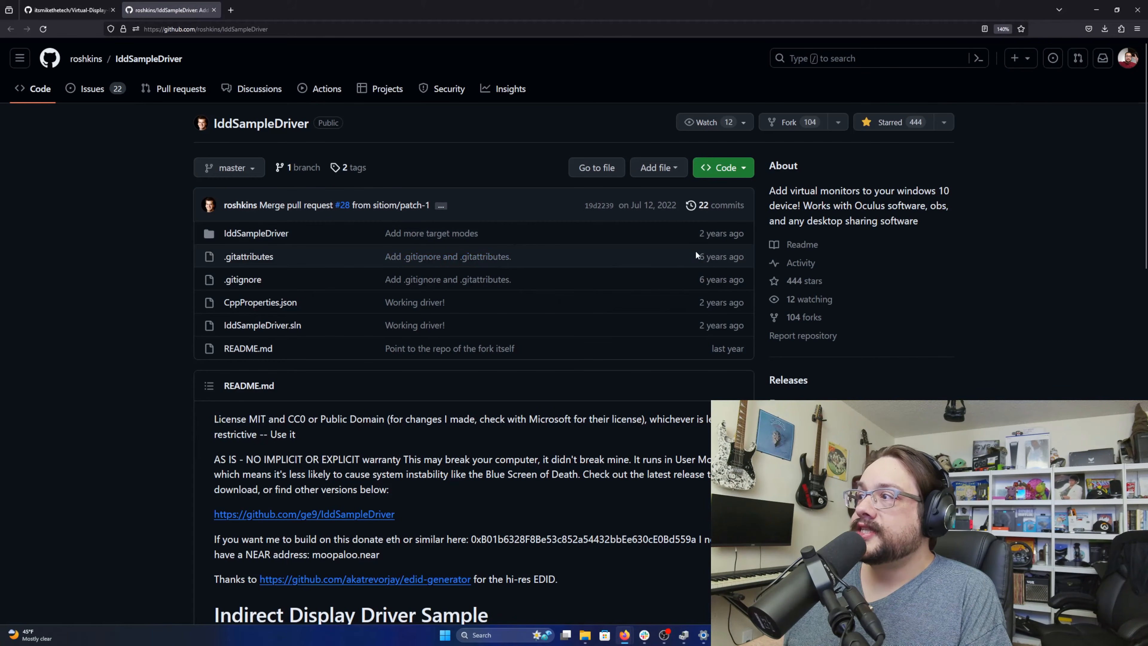
{"action": "left_click", "coordinate": [70, 10]}
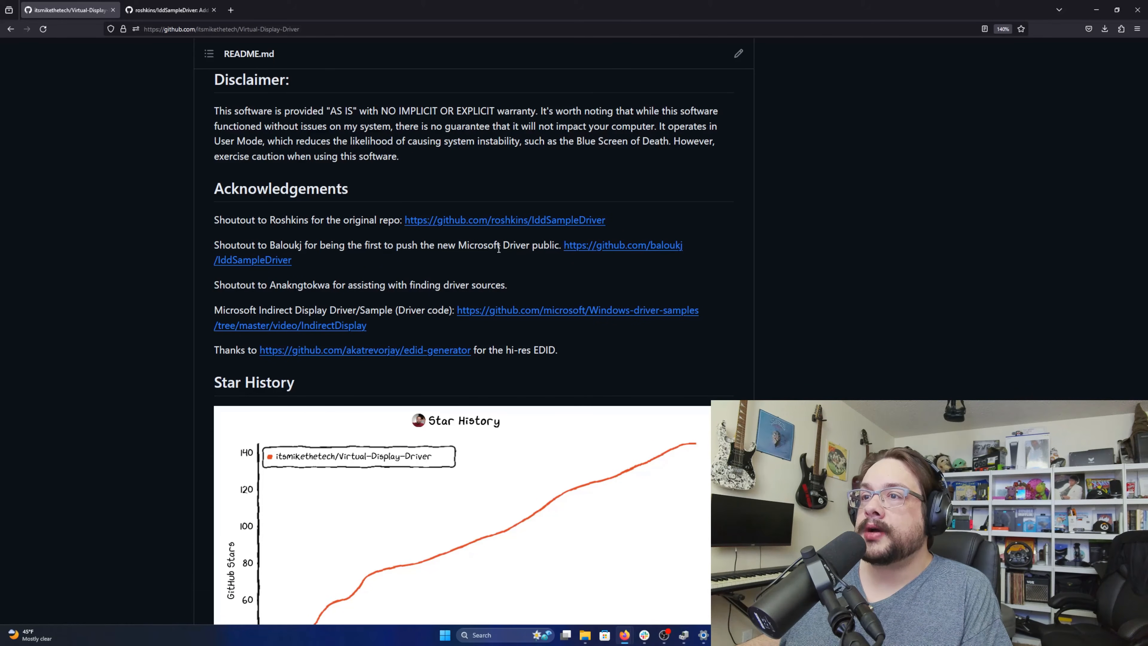
Highlight the contributor credited for finding driver sources, clear the selection, and return to the beginning of the Virtual-Display-Driver repository page.
{"action": "left_click_drag", "start_coordinate": [271, 285], "coordinate": [303, 281]}
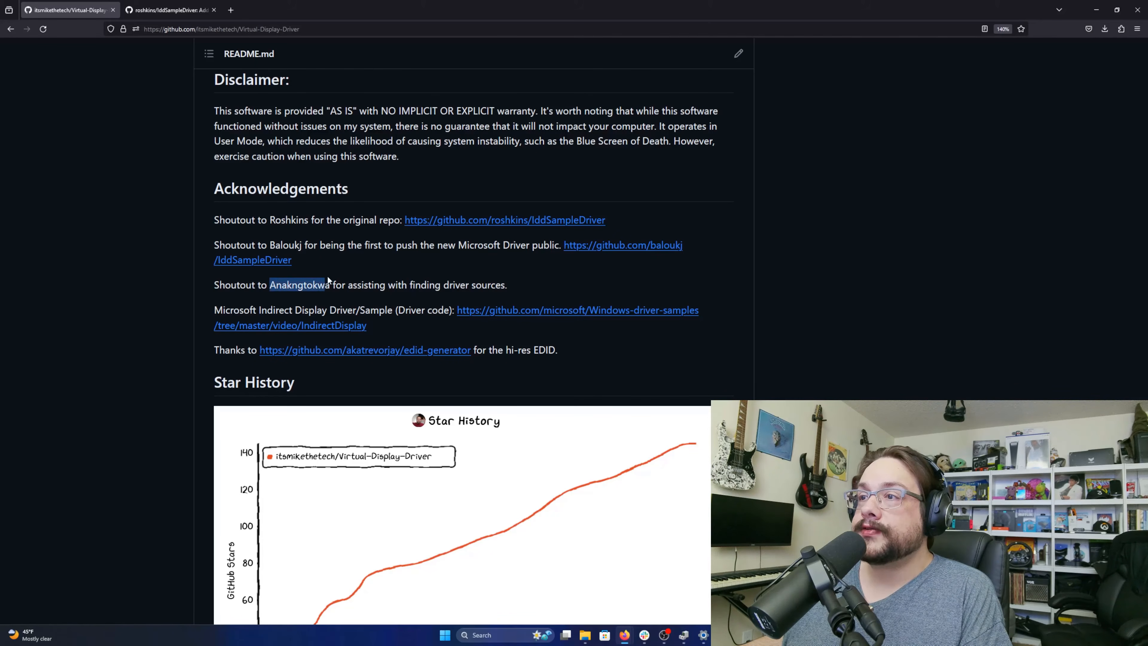
{"action": "left_click", "coordinate": [503, 283]}
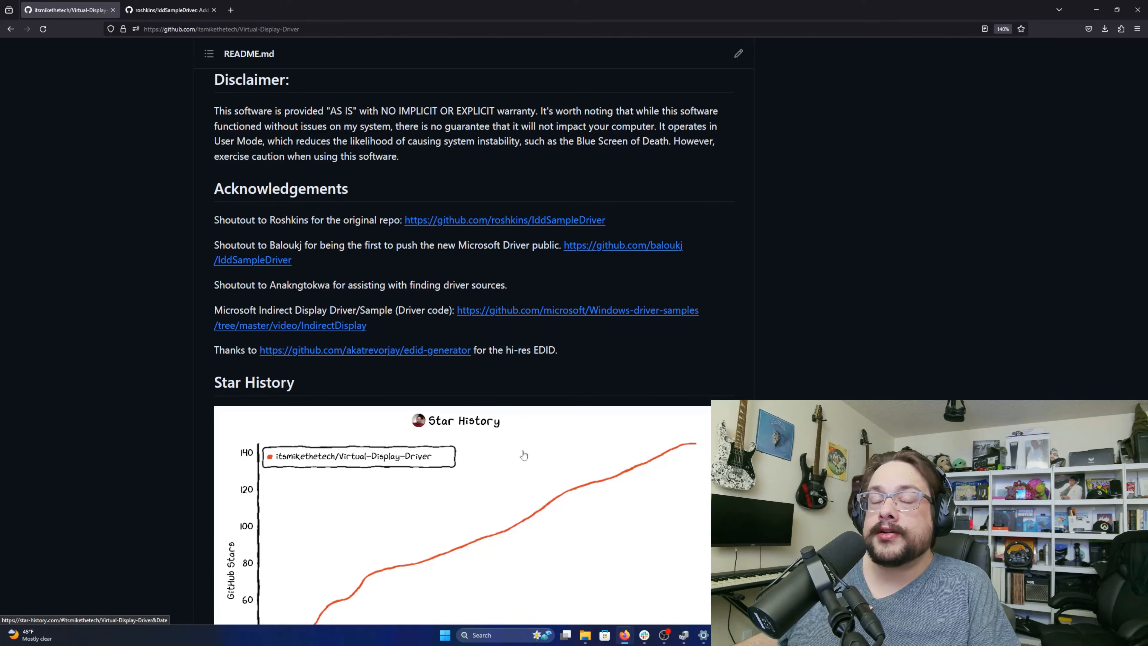
{"action": "key", "text": "Home"}
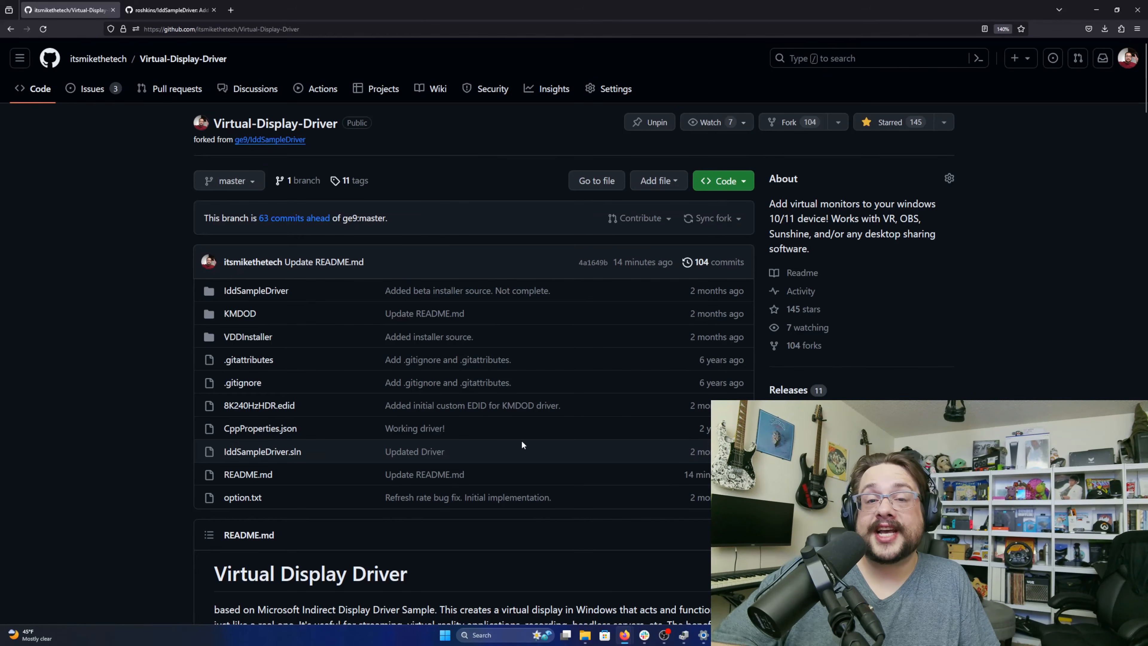